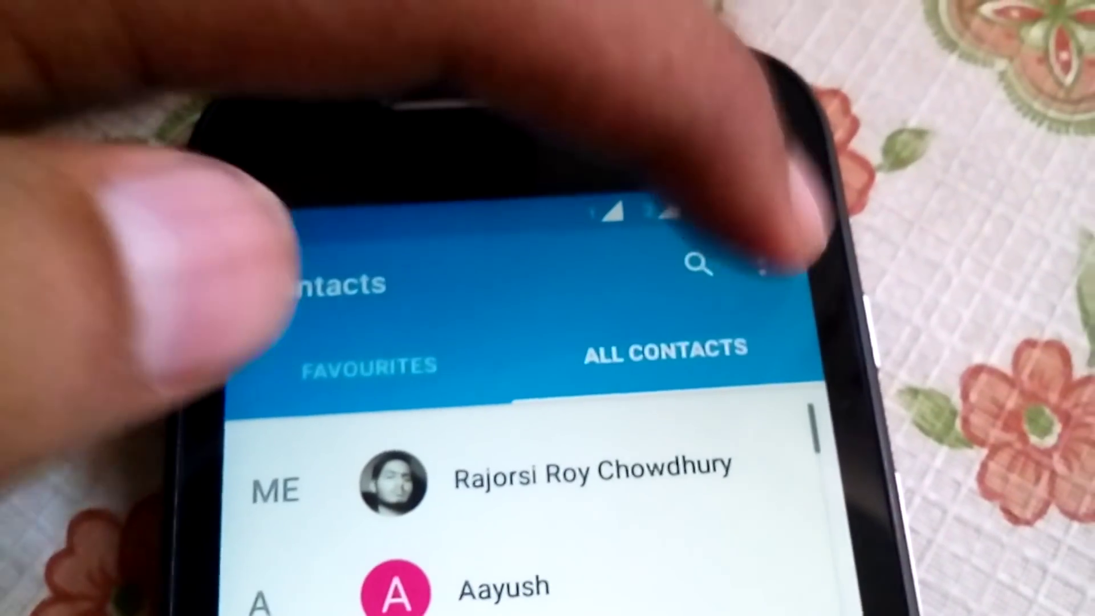
View the Contacts overflow options to reach Import/export
left_click(763, 266)
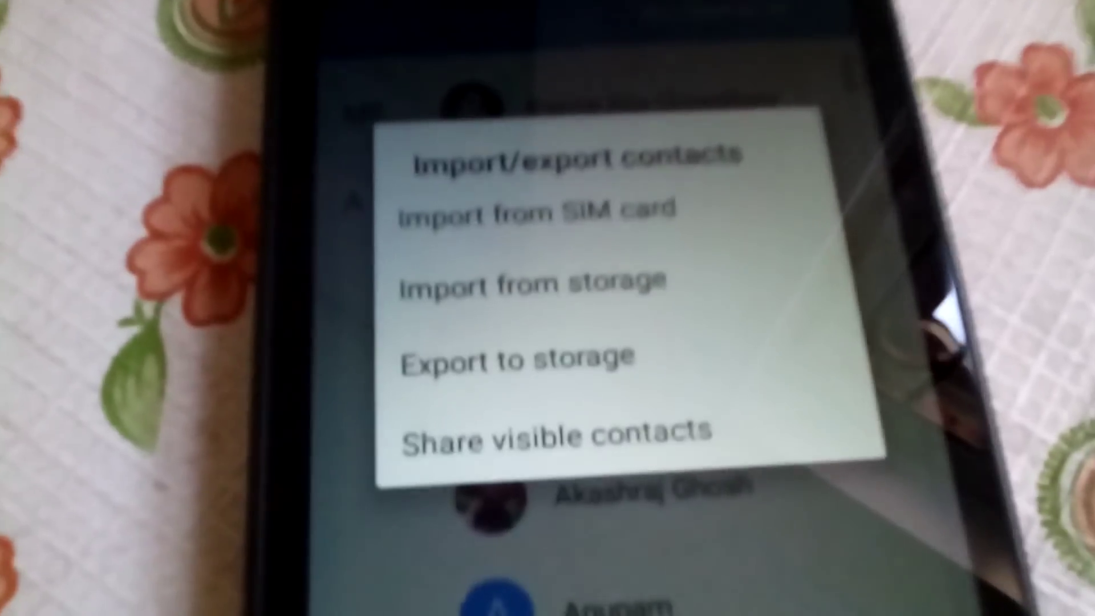
Return home and bring up the app drawer to launch Copy to SIM Card
key("Home")
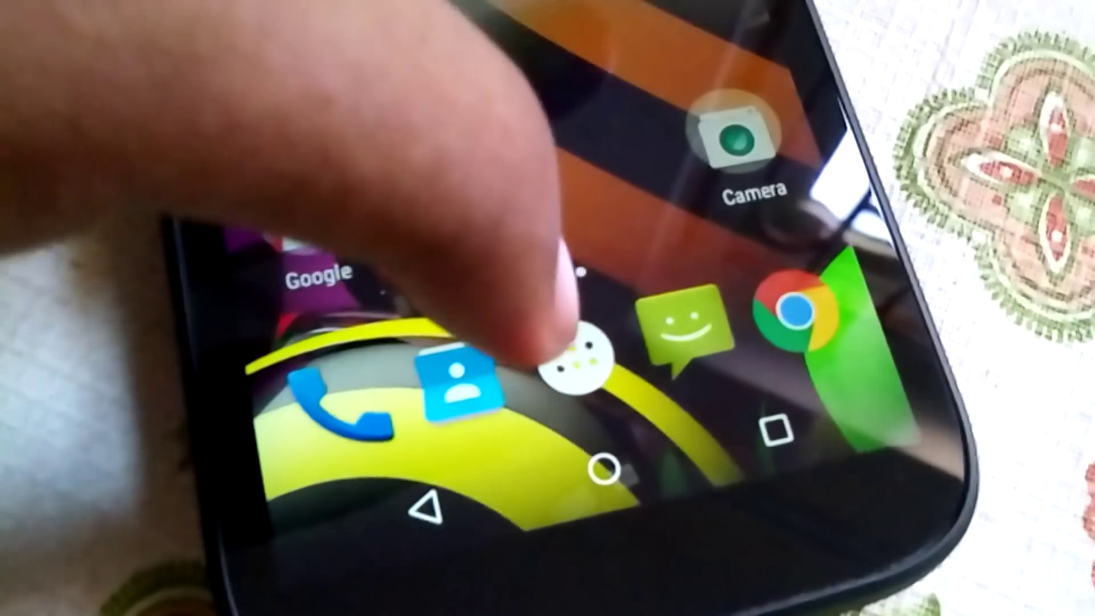
left_click(606, 312)
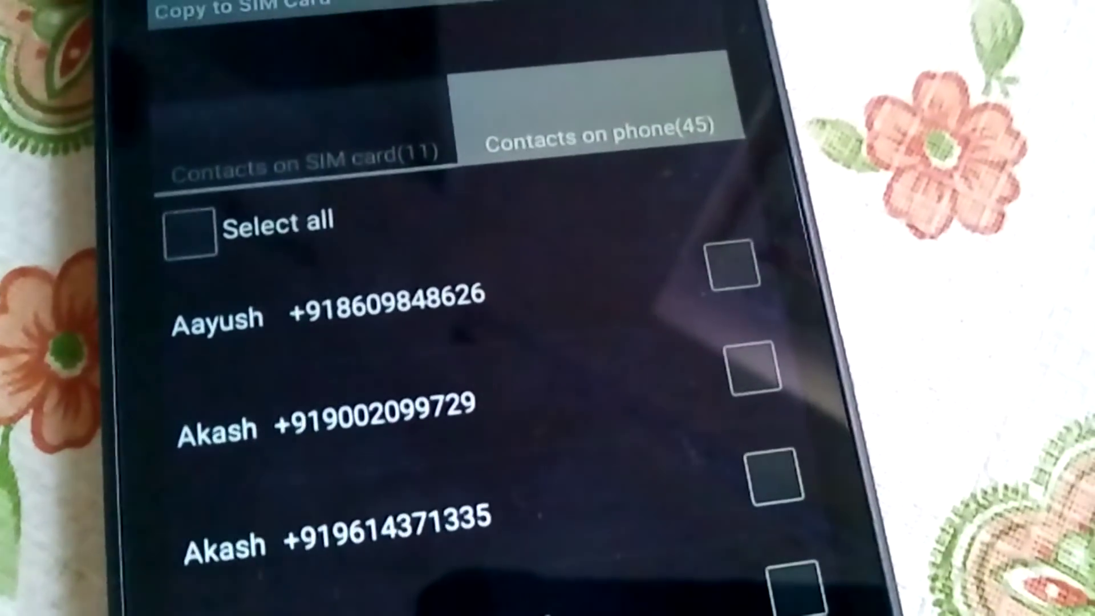
scroll(356, 390, "down", 3)
scroll(352, 394, "down", 3)
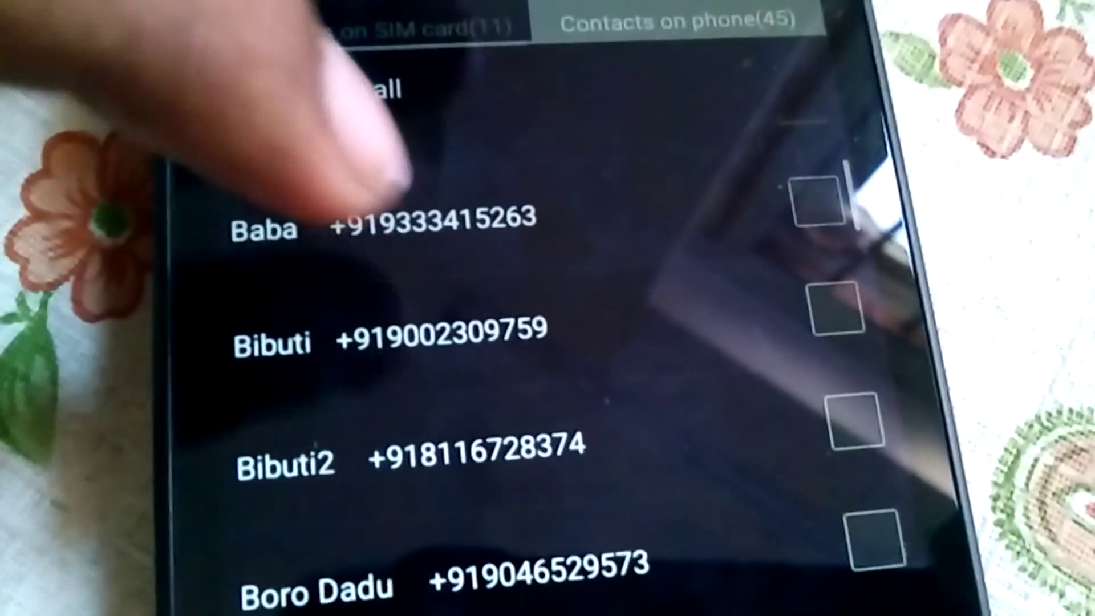
scroll(416, 514, "down", 3)
scroll(342, 386, "up", 3)
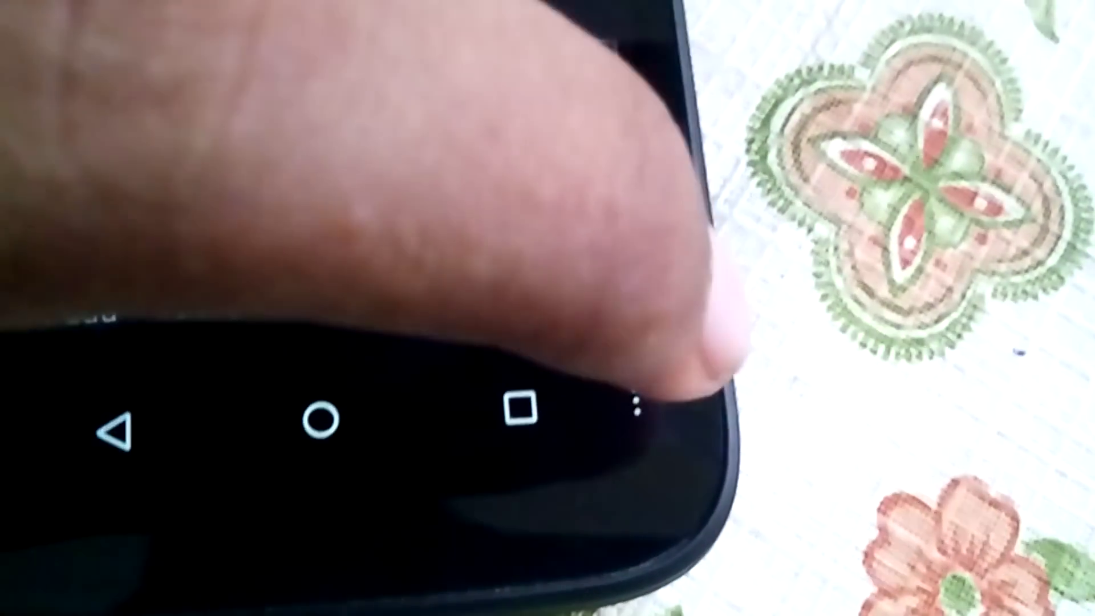
Copy all 45 selected phone contacts to the SIM via the overflow Copy option
left_click(689, 381)
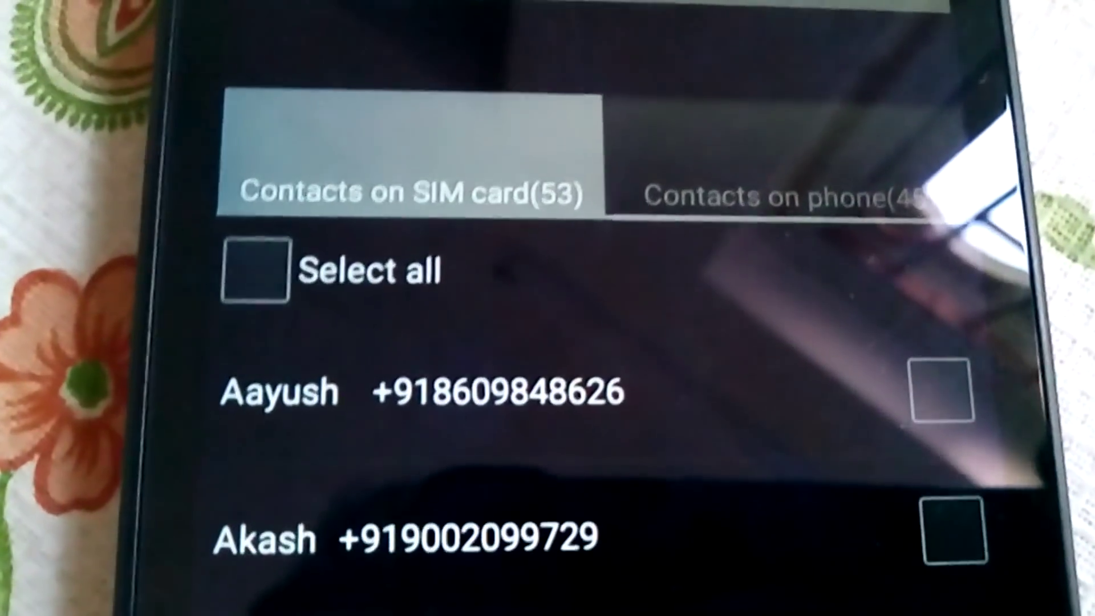
scroll(548, 343, "down", 5)
scroll(548, 343, "down", 5)
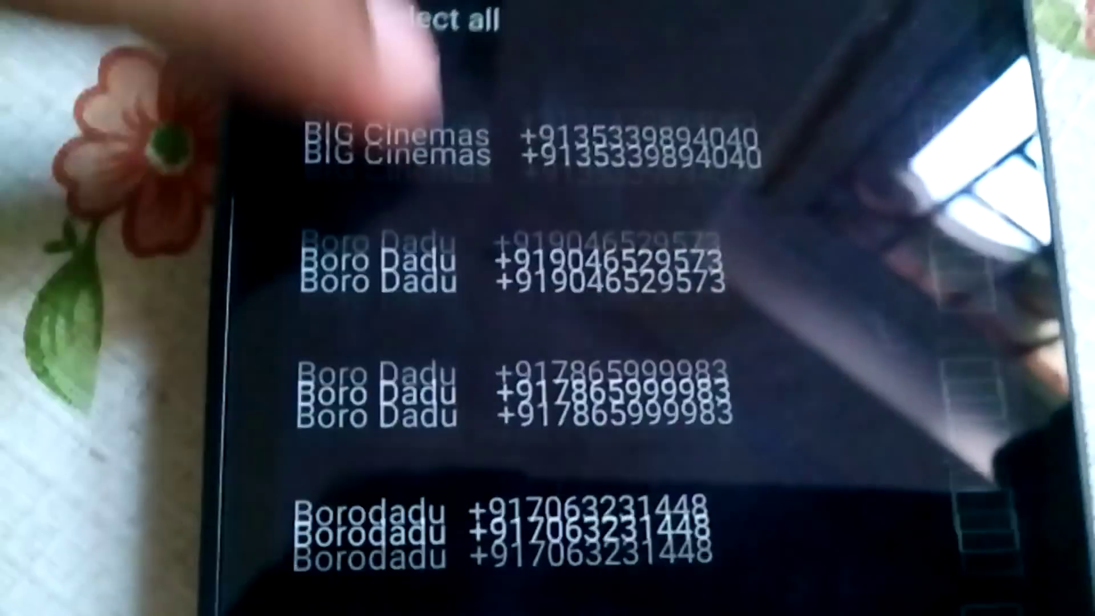